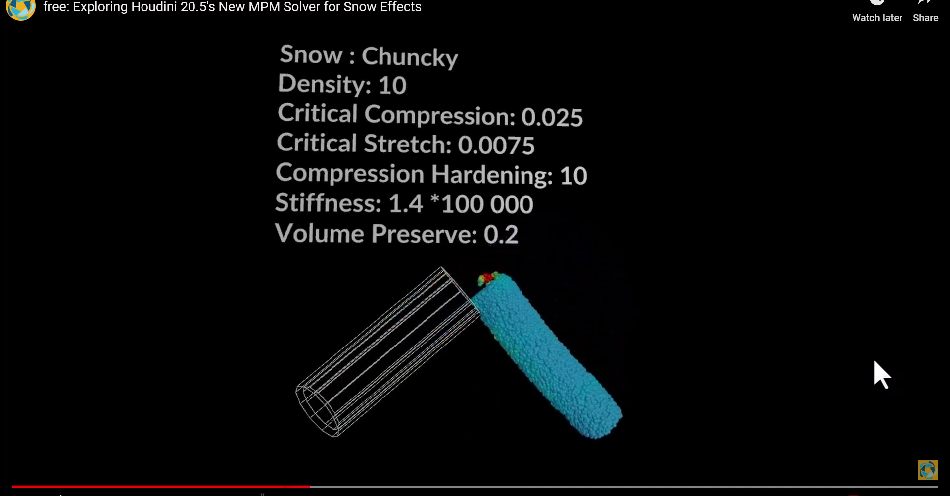
# Leave the full-screen MPM snow video to get back to the FaddyVFX Patreon page
pyautogui.hotkey('ctrl', 'w')
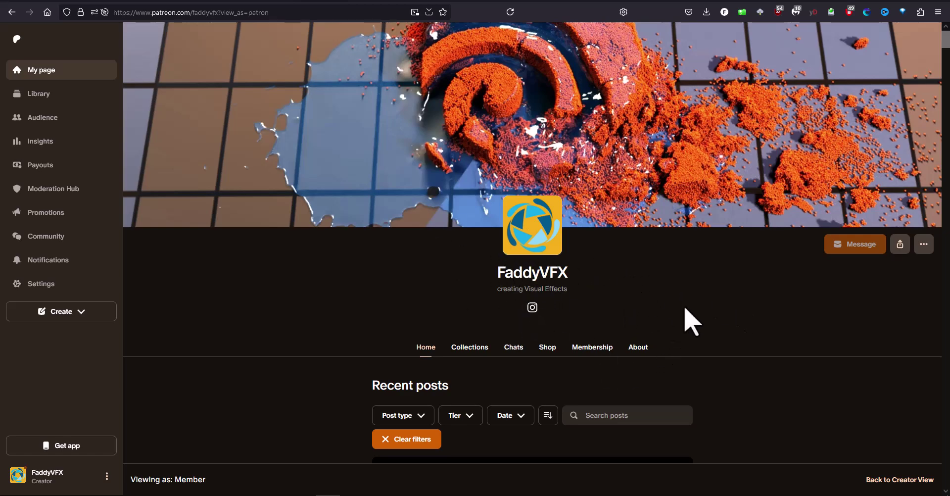
pyautogui.scroll(-12, 693, 324)
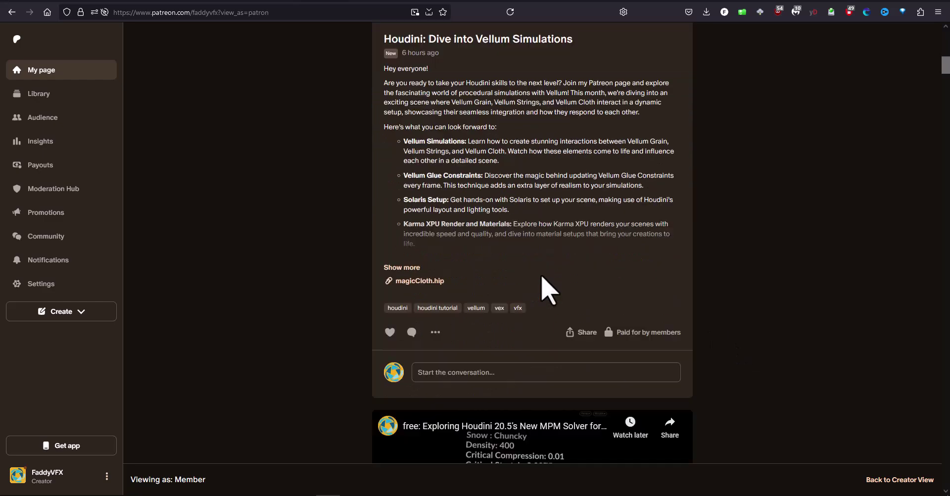
pyautogui.scroll(-8, 543, 287)
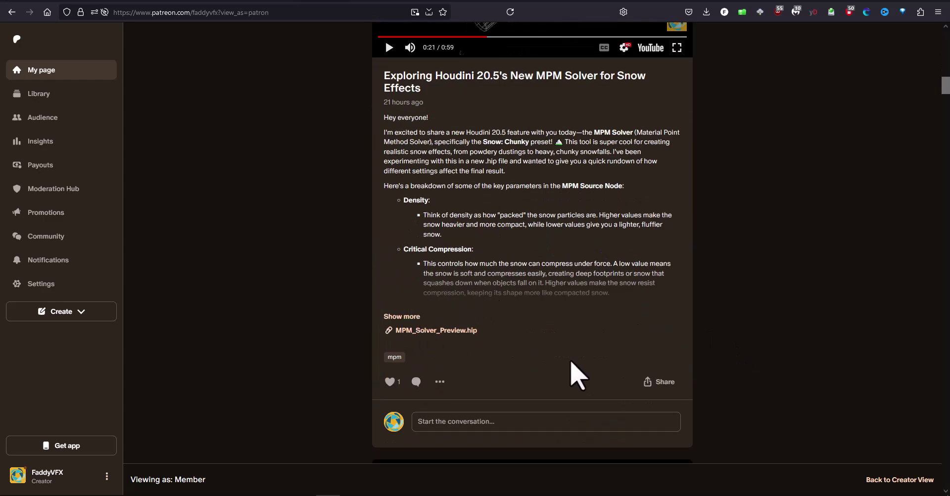
pyautogui.scroll(-20, 569, 374)
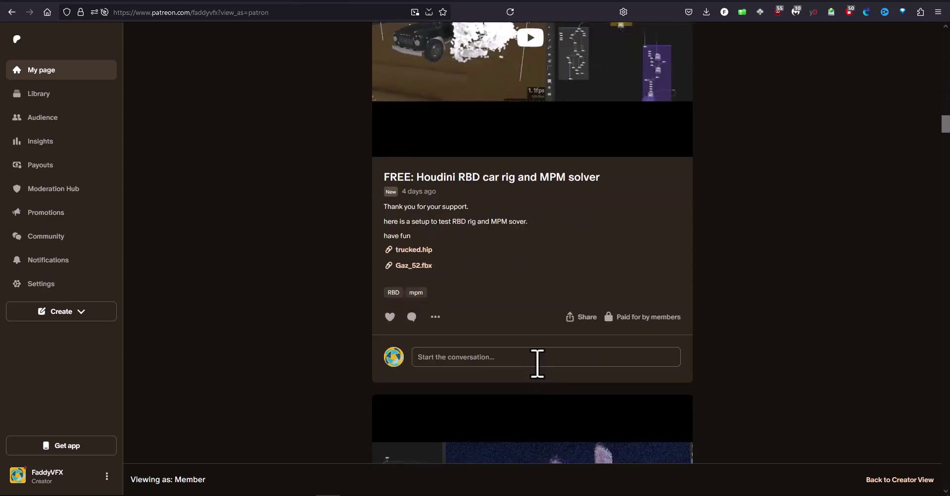
pyautogui.scroll(20, 538, 363)
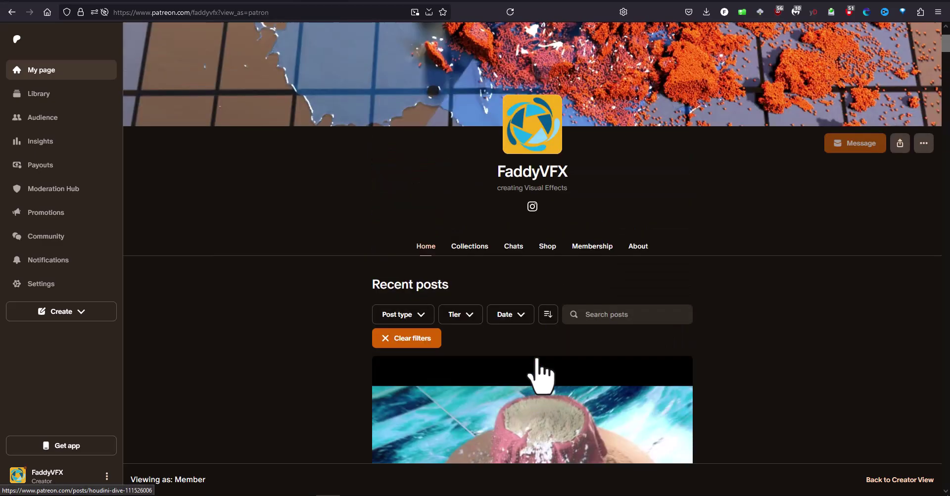
pyautogui.scroll(2, 540, 376)
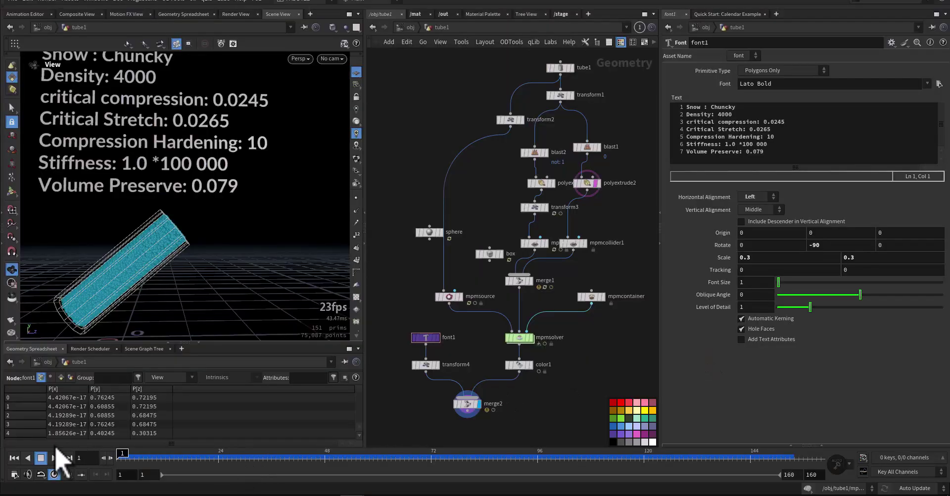
# Play the snow tube simulation and stop it around frame 55
pyautogui.click(53, 458)
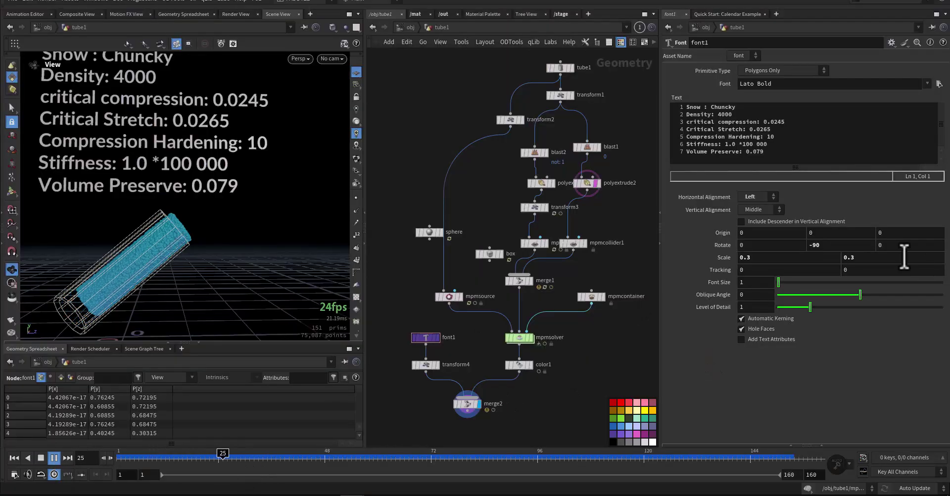
pyautogui.moveTo(621, 218); pyautogui.dragTo(615, 246, button='middle')
pyautogui.click(355, 456)
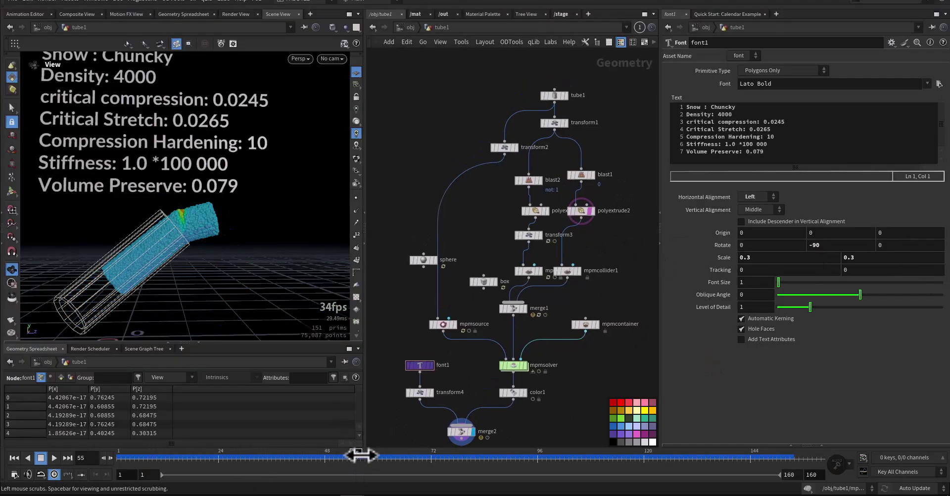
pyautogui.scroll(-5, 504, 218)
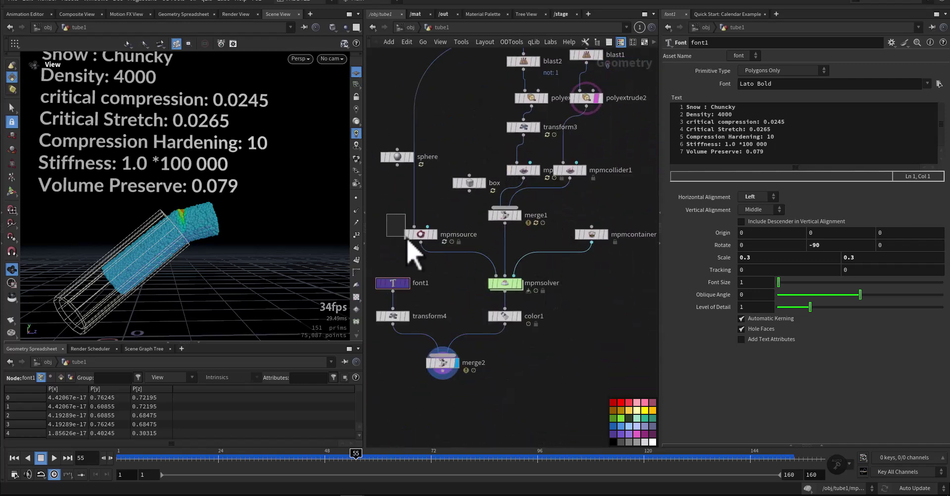
# Inspect the mpmsource, mpmcontainer and mpmsolver nodes, keeping mpmsource Behavior on Chunky
pyautogui.click(420, 236)
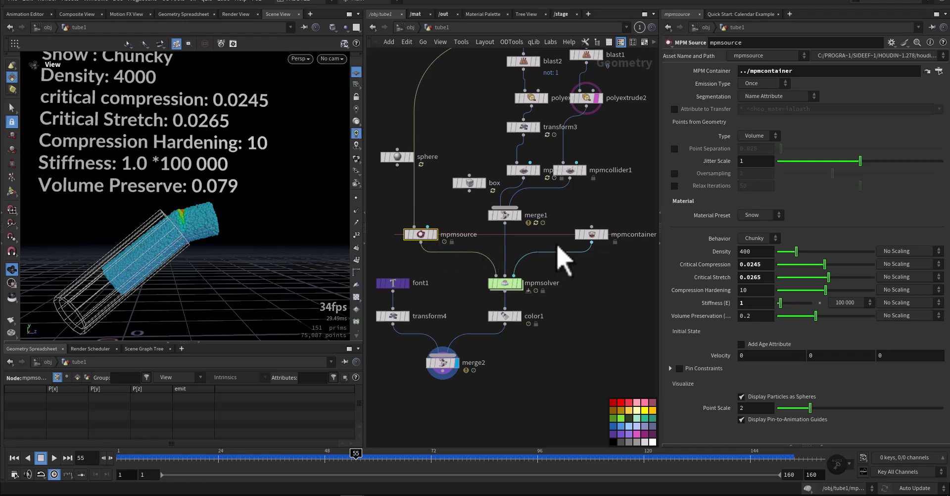
pyautogui.click(591, 234)
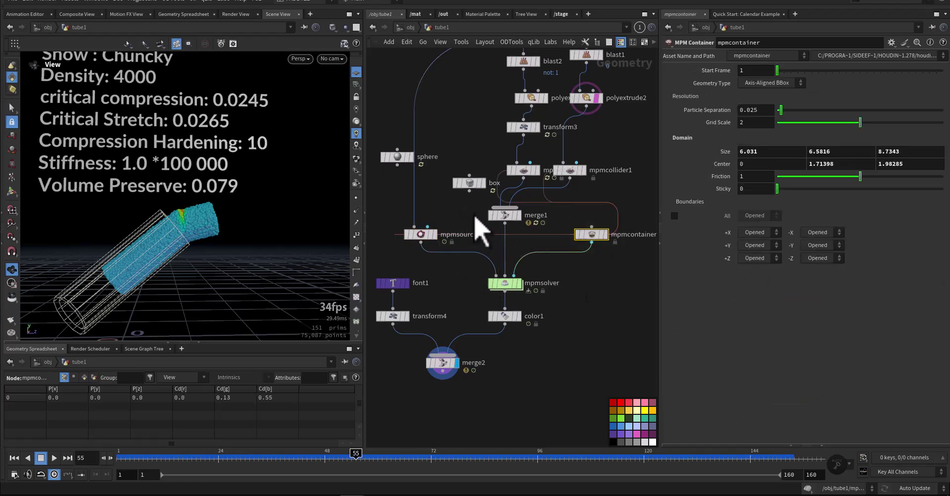
pyautogui.moveTo(549, 298); pyautogui.dragTo(470, 286)
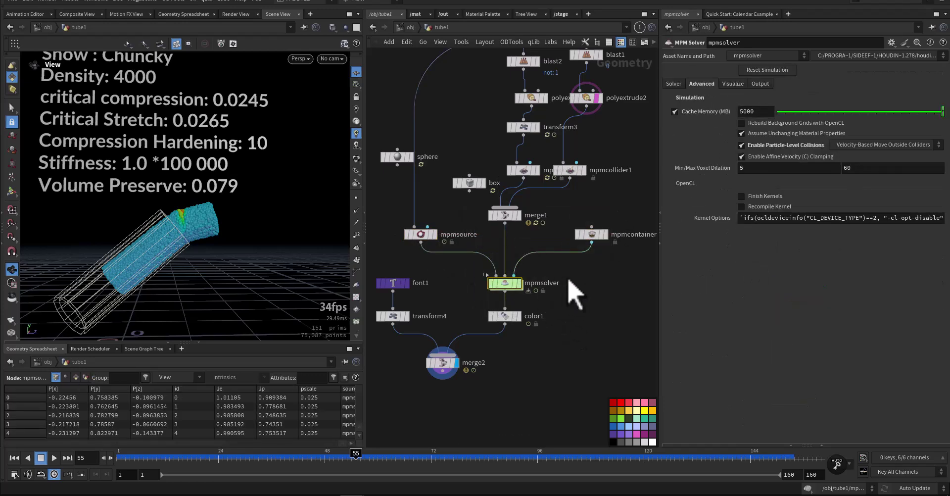
pyautogui.moveTo(398, 223); pyautogui.dragTo(415, 271, button='middle')
pyautogui.moveTo(392, 259); pyautogui.dragTo(428, 293)
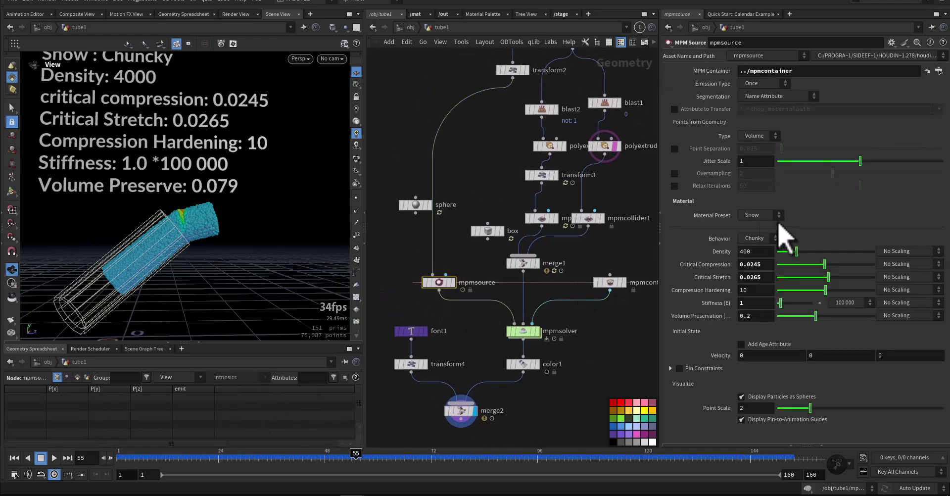
pyautogui.click(766, 238)
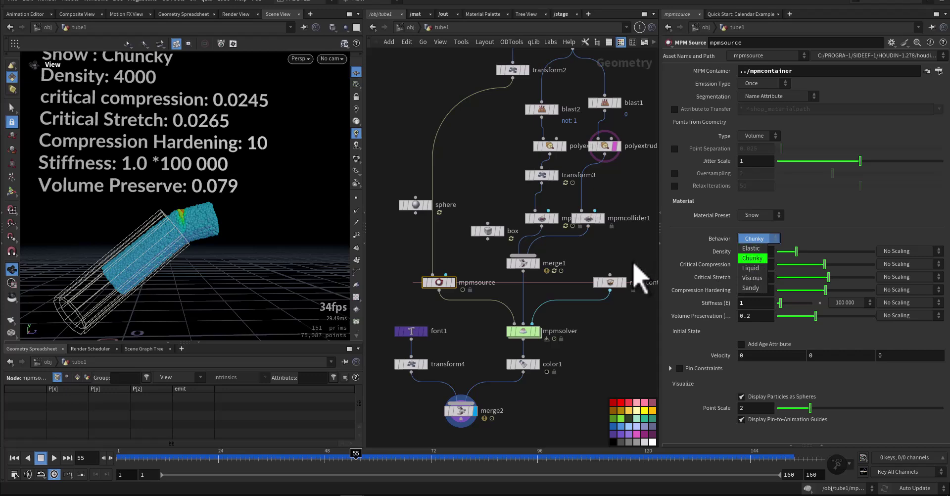
pyautogui.click(635, 269)
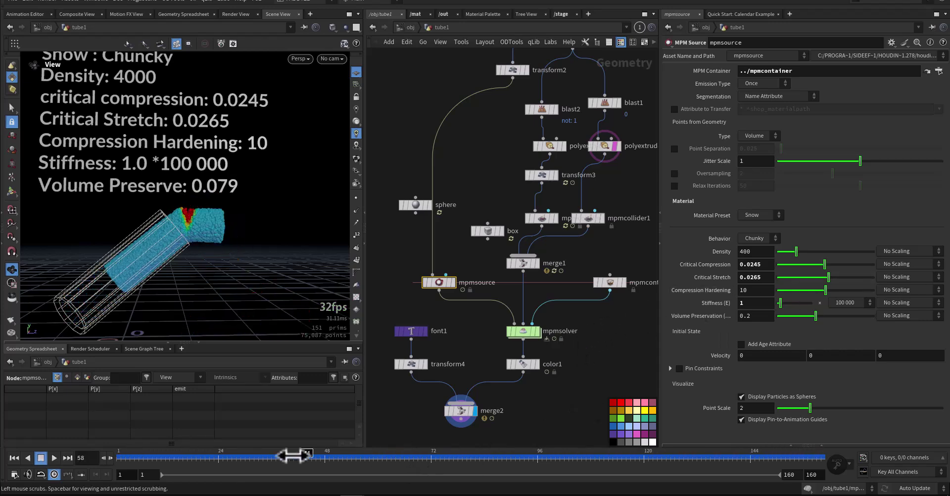
# Rewind to frame 1, change MPM Source Density from 400 to 10, and rerun the simulation
pyautogui.moveTo(223, 454); pyautogui.dragTo(123, 454)
pyautogui.moveTo(424, 325); pyautogui.dragTo(448, 269, button='middle')
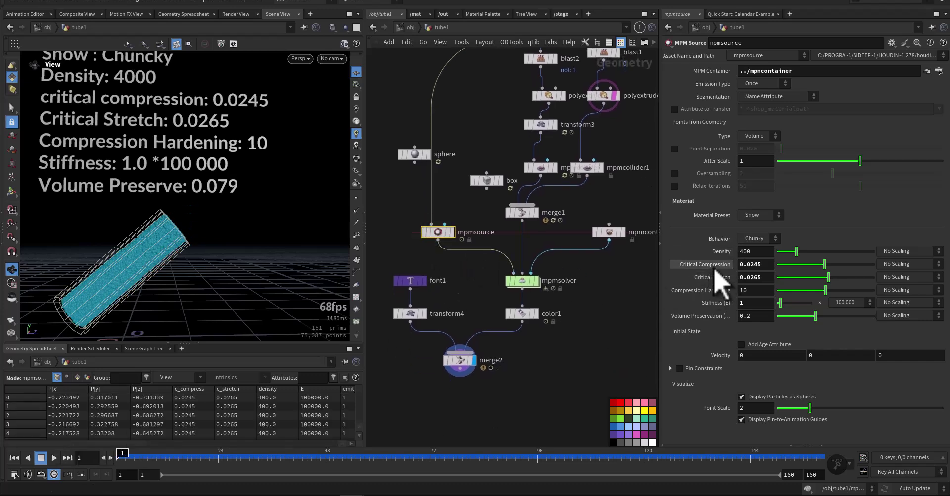
pyautogui.click(755, 251)
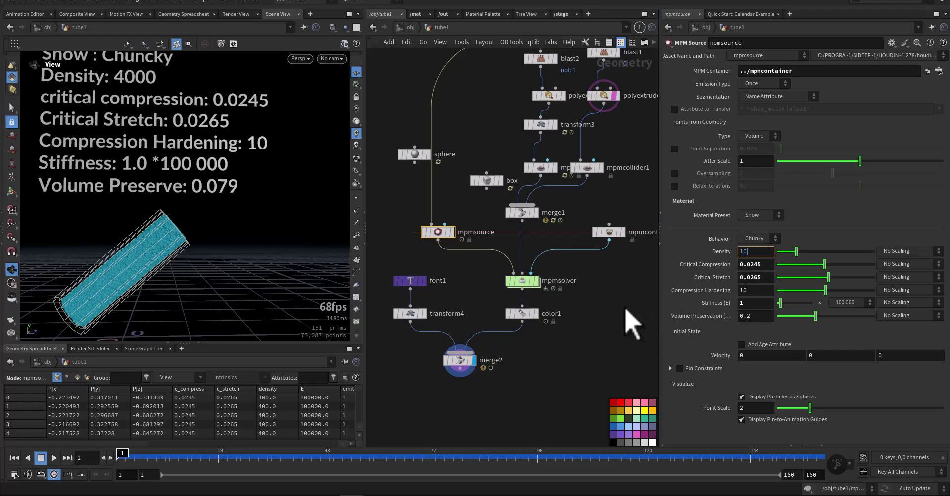
pyautogui.press('Return')
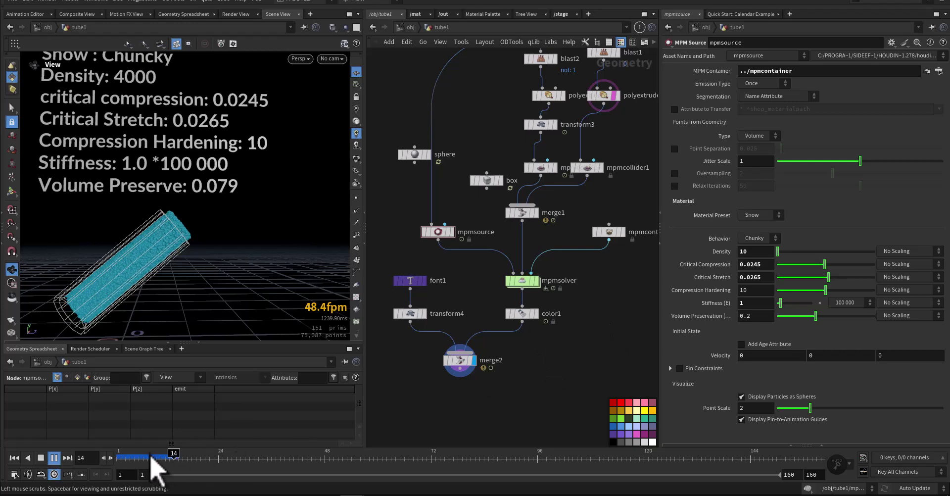
pyautogui.click(119, 460)
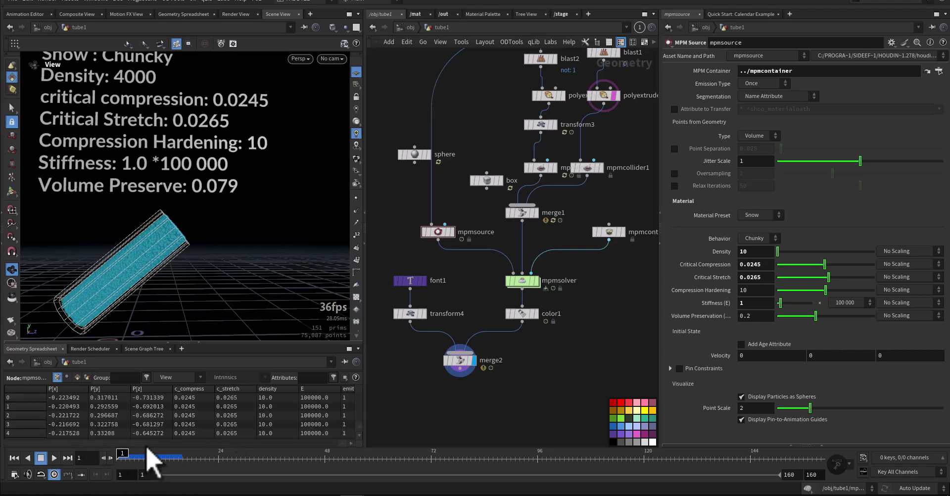
# Push Density to 2000 and replay the snow from frame 1 before stopping
pyautogui.moveTo(778, 251); pyautogui.dragTo(899, 267)
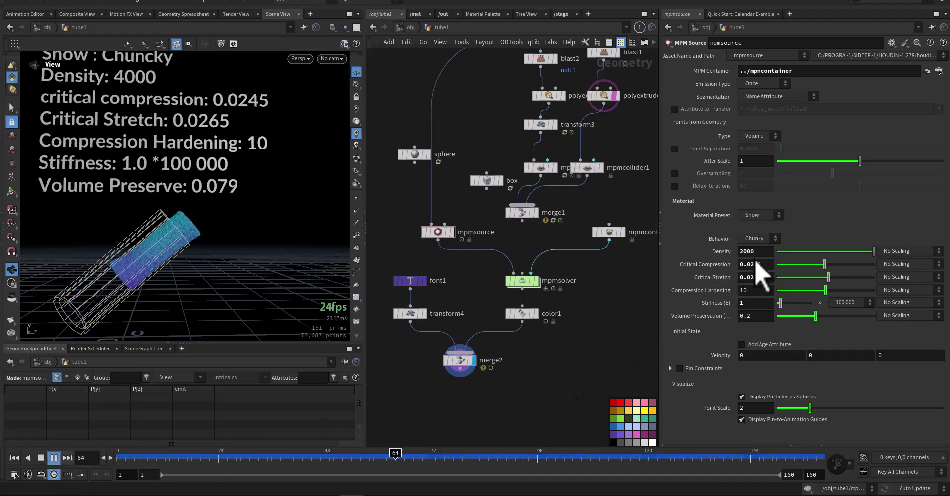
pyautogui.hotkey('ctrl', 'Up')
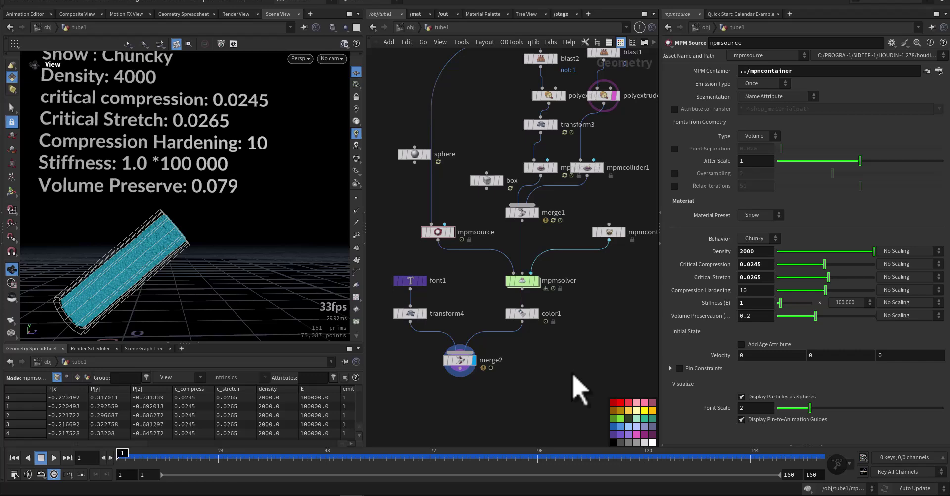
pyautogui.click(53, 458)
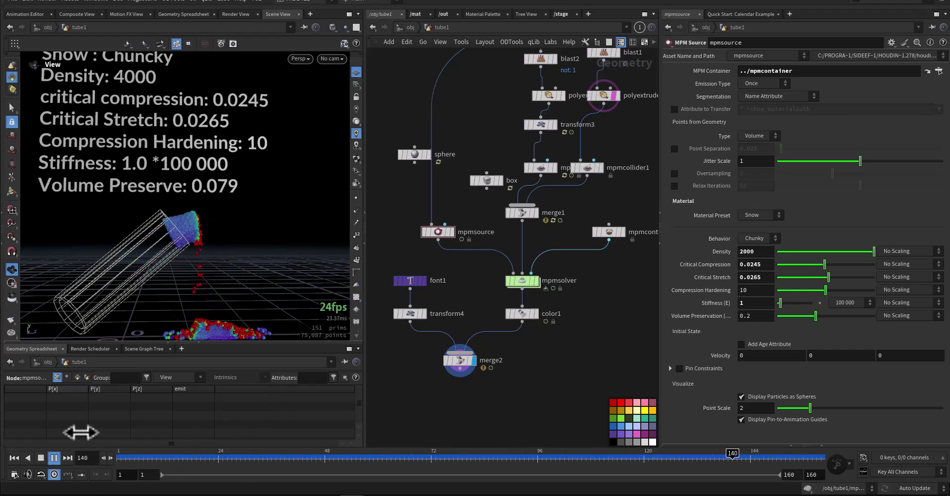
pyautogui.click(42, 458)
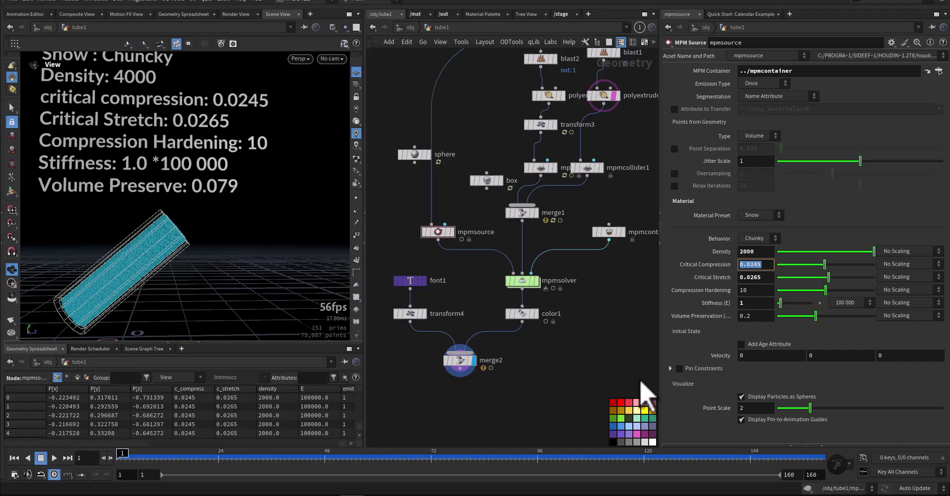
# Set Critical Compression to 0.05, replay the snow spill, and reselect the mpmsource node
pyautogui.moveTo(824, 265); pyautogui.dragTo(880, 268)
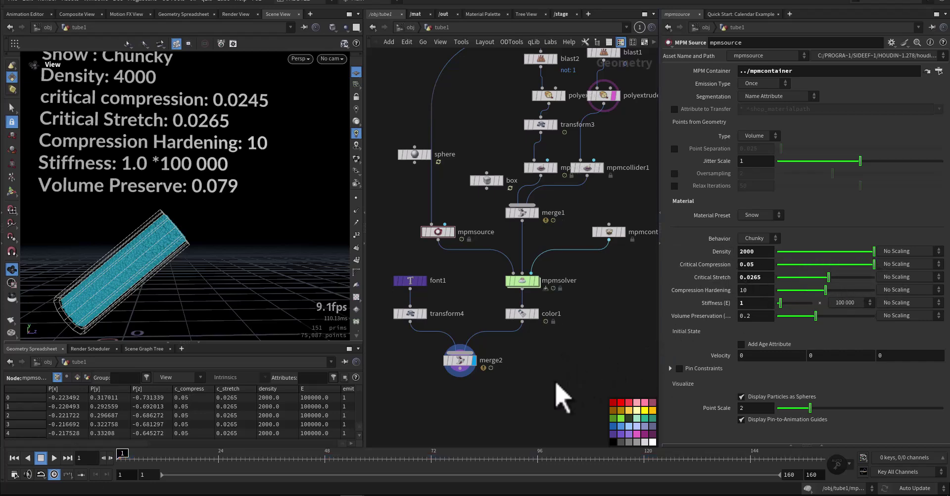
pyautogui.click(54, 458)
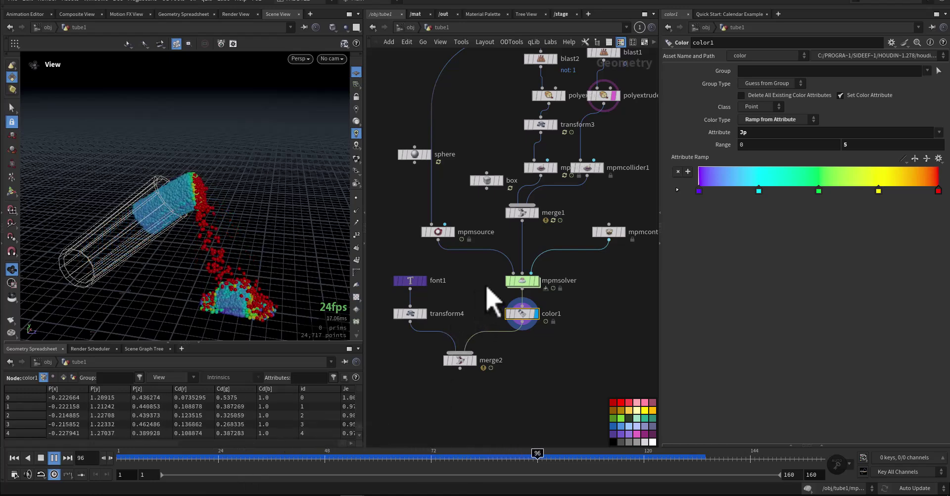
pyautogui.click(437, 231)
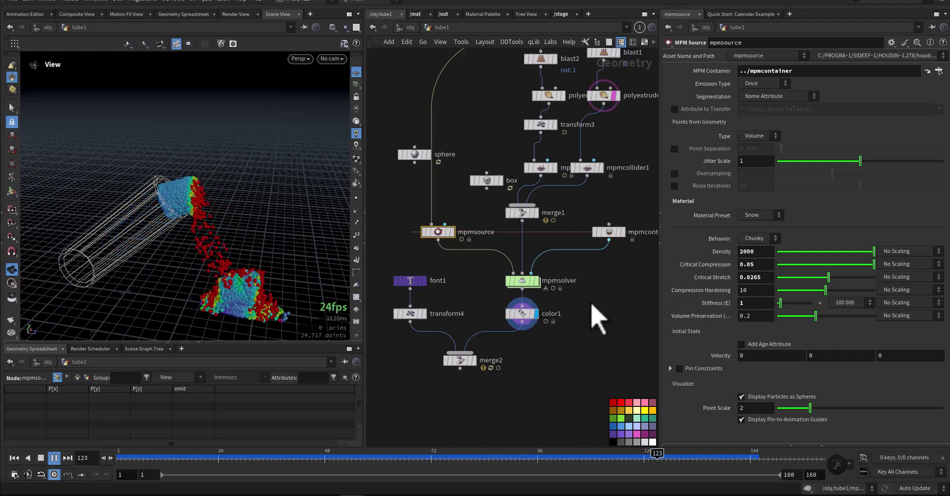
# Test Critical Compression near zero, then 0.0166, replaying the snow from frame 1 each time
pyautogui.hotkey('ctrl', 'Up')
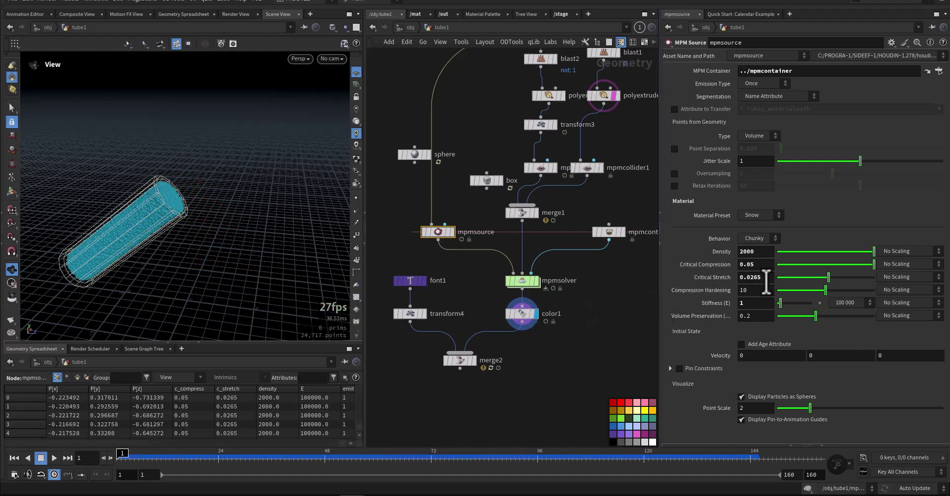
pyautogui.click(777, 264)
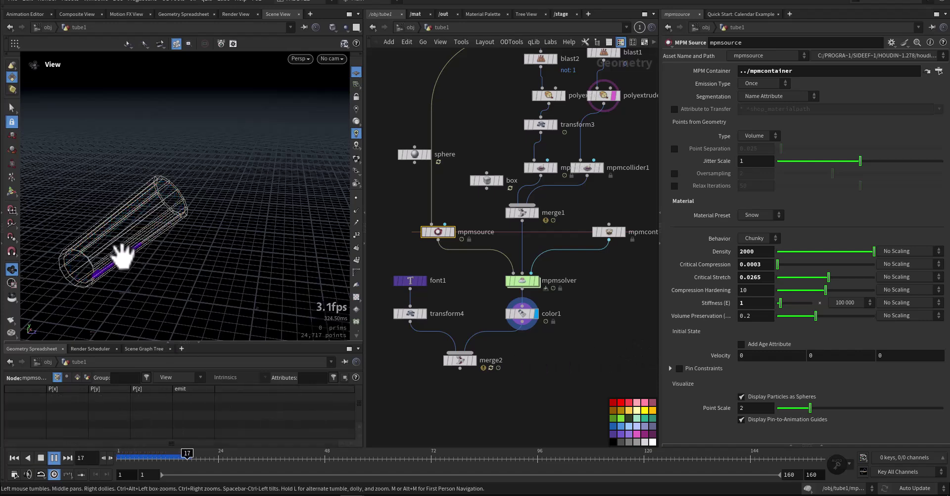
pyautogui.hotkey('ctrl', 'Up')
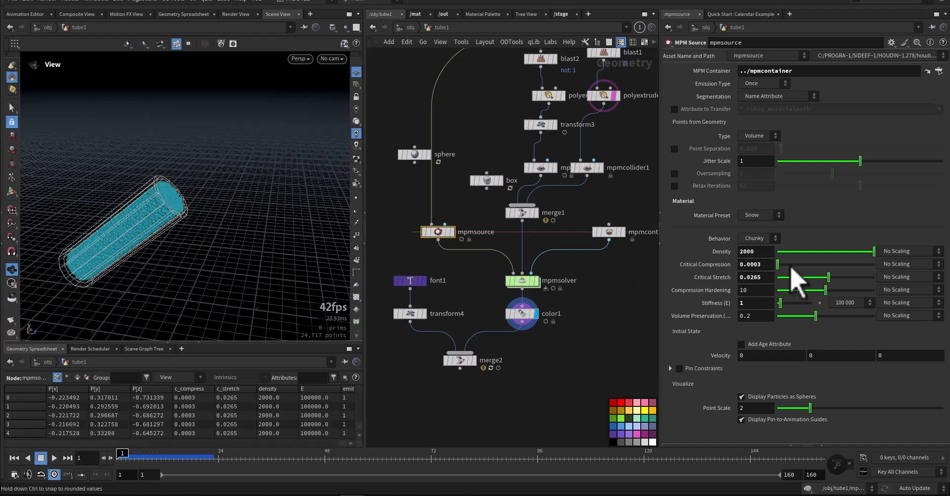
pyautogui.moveTo(794, 267)
pyautogui.mouseDown()
pyautogui.moveTo(789, 276)
pyautogui.moveTo(810, 271)
pyautogui.mouseUp()
pyautogui.press('Up')
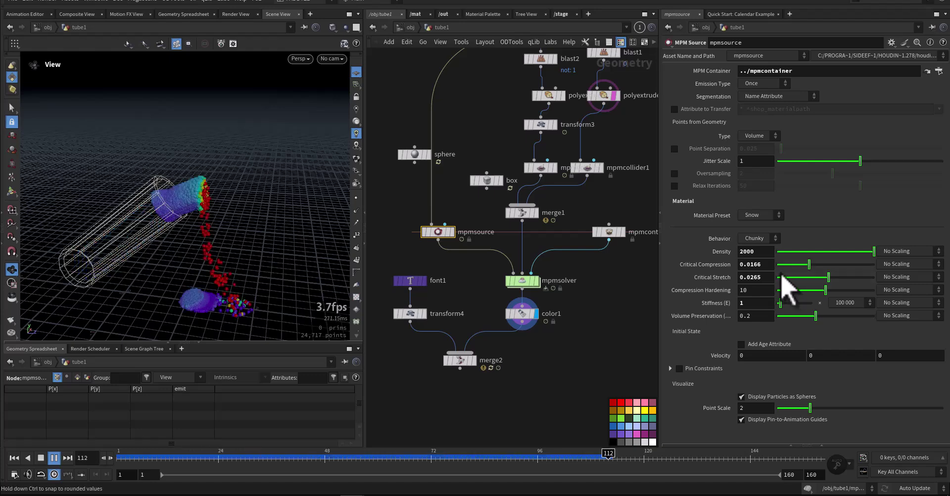
pyautogui.hotkey('ctrl', 'Up')
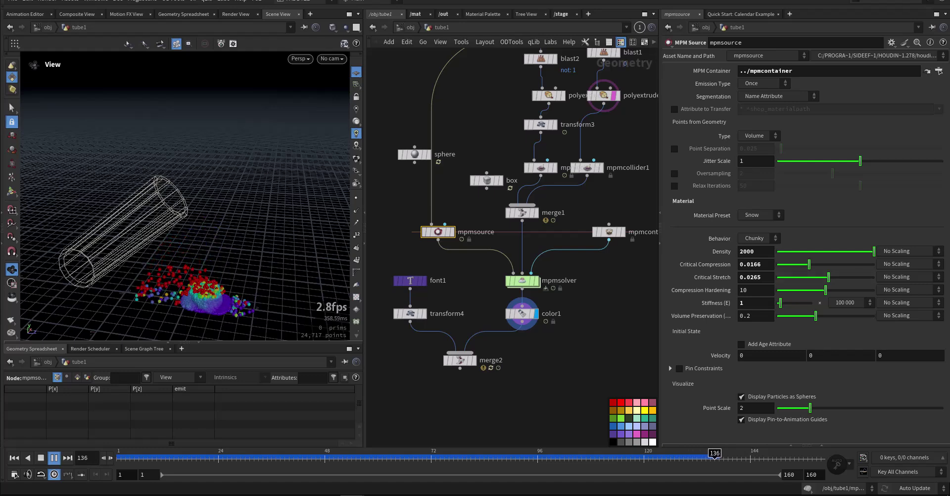
pyautogui.click(732, 276)
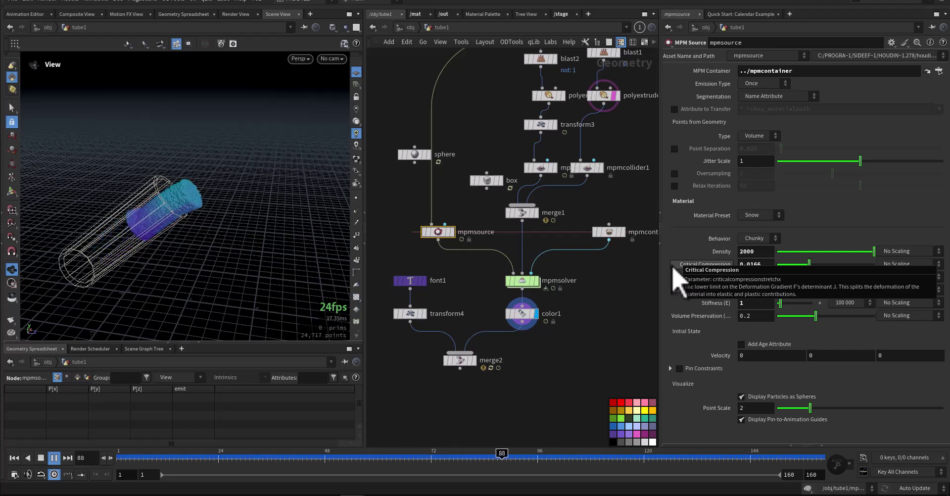
# Revert Density to 400, set Critical Stretch to 0.0485, and rerun from frame 1
pyautogui.click(762, 277)
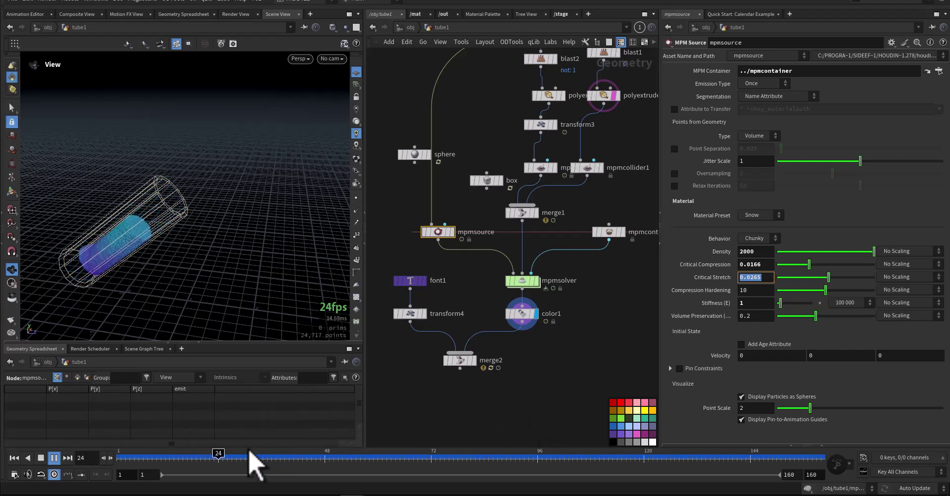
pyautogui.moveTo(247, 462); pyautogui.dragTo(118, 454)
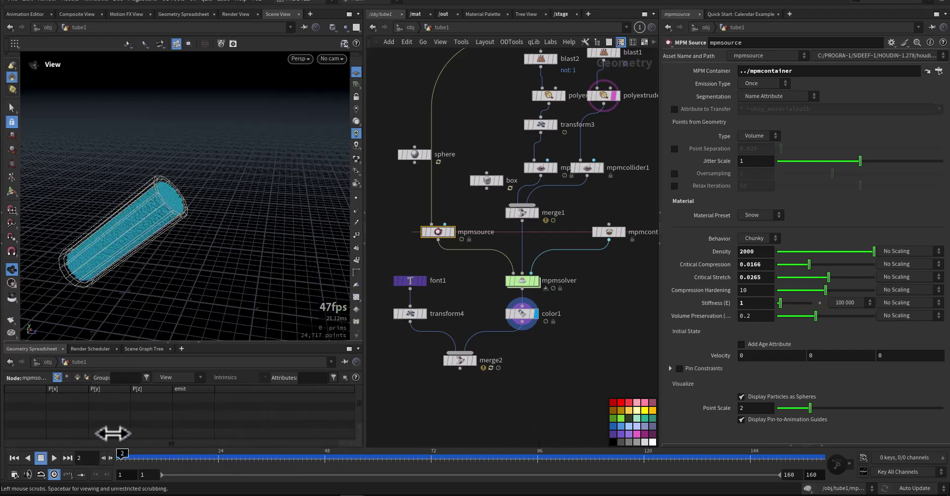
pyautogui.keyDown('ctrl'); pyautogui.middleClick(764, 252); pyautogui.keyUp('ctrl')
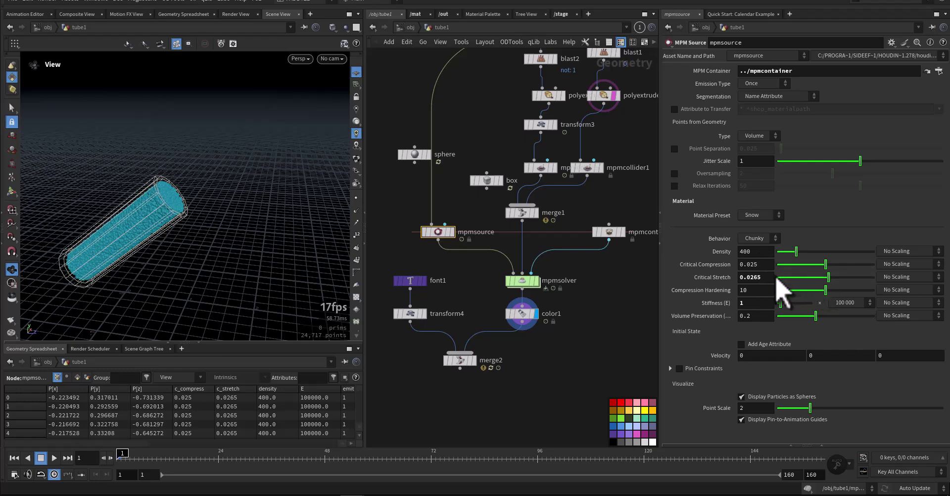
pyautogui.moveTo(787, 277); pyautogui.dragTo(869, 280)
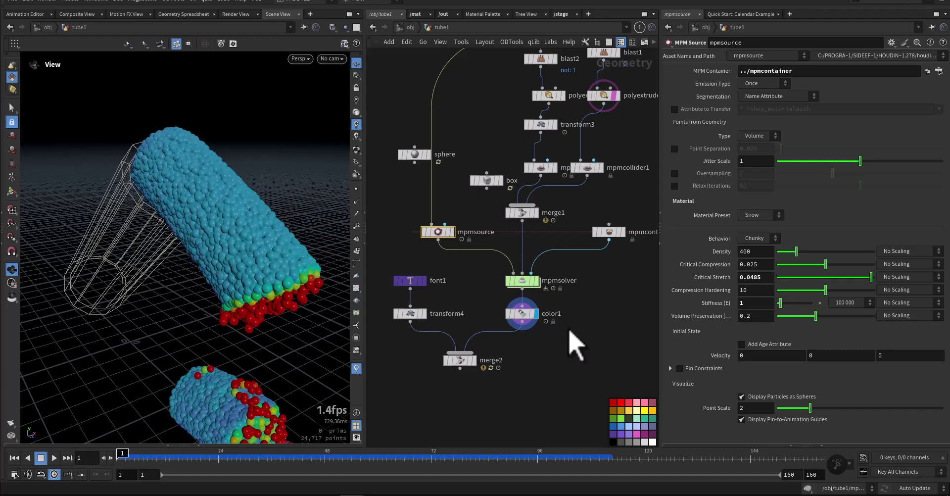
pyautogui.hotkey('ctrl', 'Up')
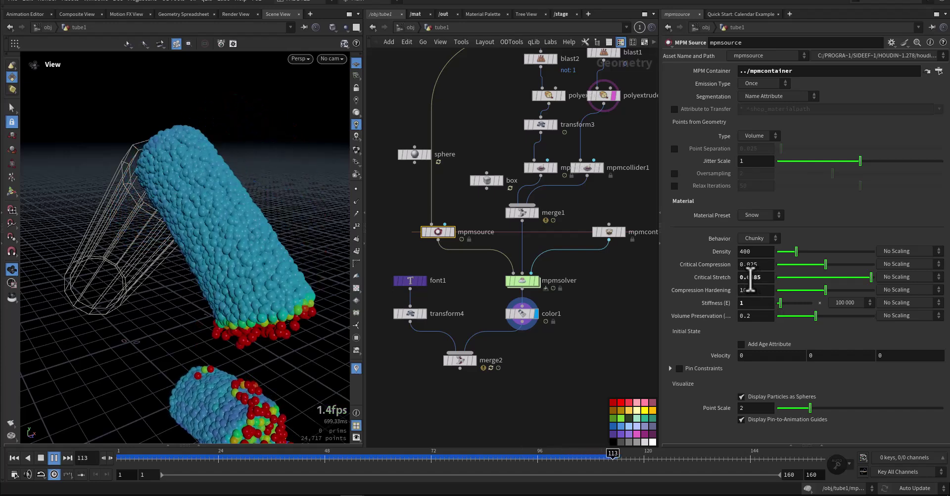
pyautogui.press('Return')
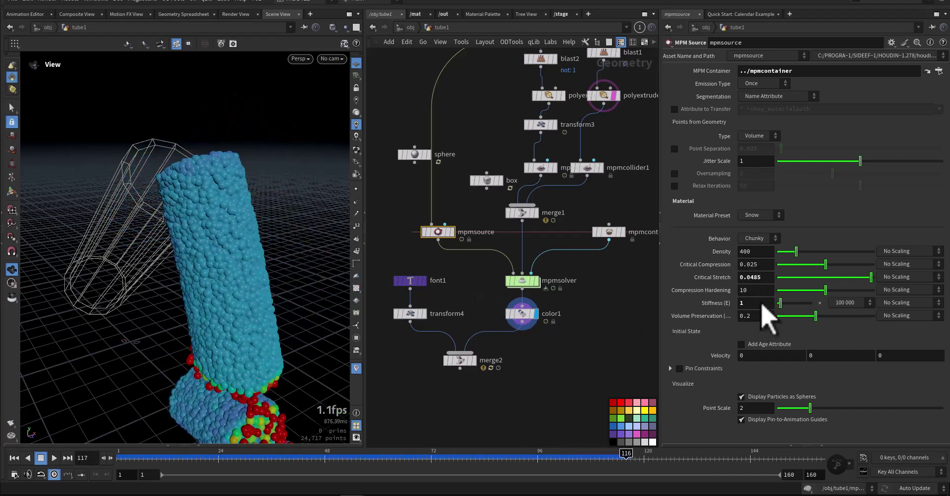
# Drop Critical Stretch to 0.0028 so the snow crumbles into loose grains
pyautogui.click(783, 277)
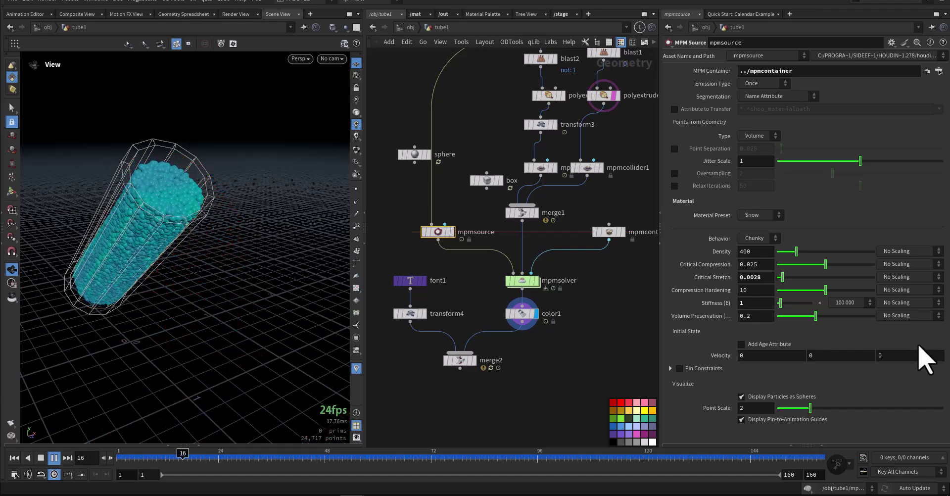
# From frame 1, raise Critical Stretch to 0.012 and Compression Hardening to 20, then replay
pyautogui.click(121, 455)
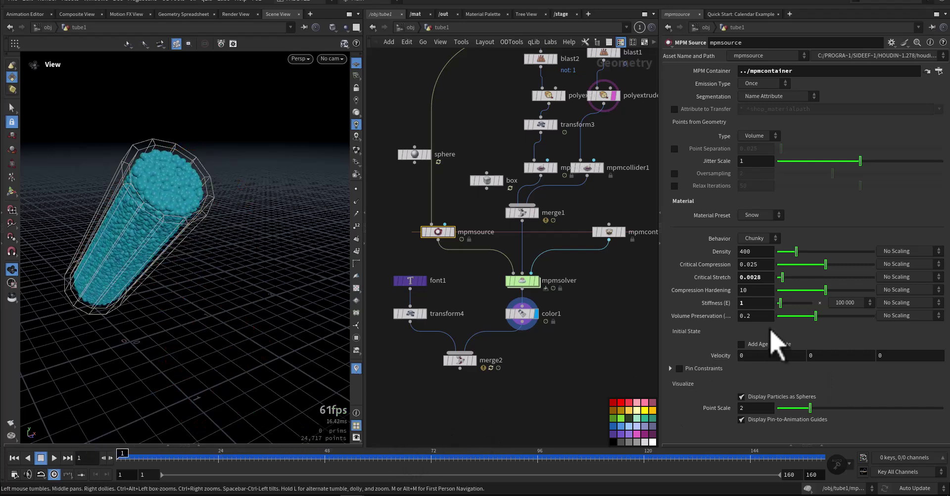
pyautogui.click(791, 277)
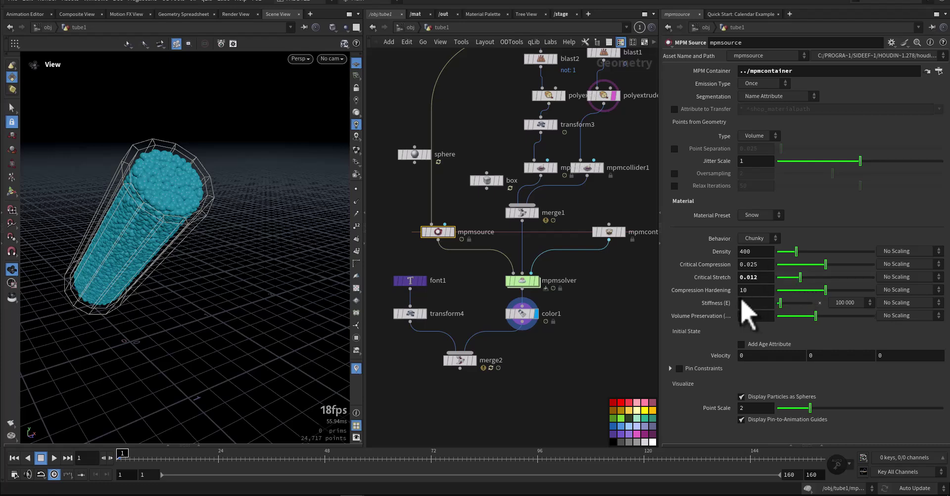
pyautogui.click(781, 291)
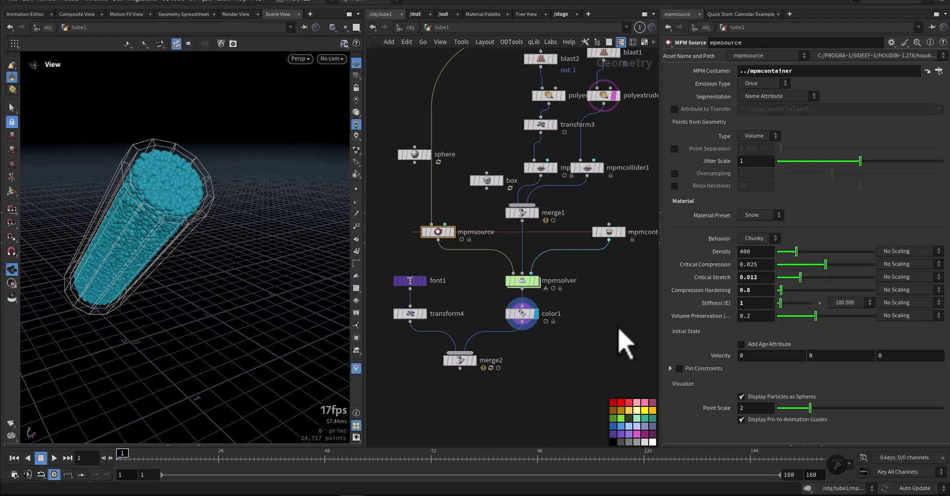
pyautogui.moveTo(801, 293); pyautogui.dragTo(895, 311)
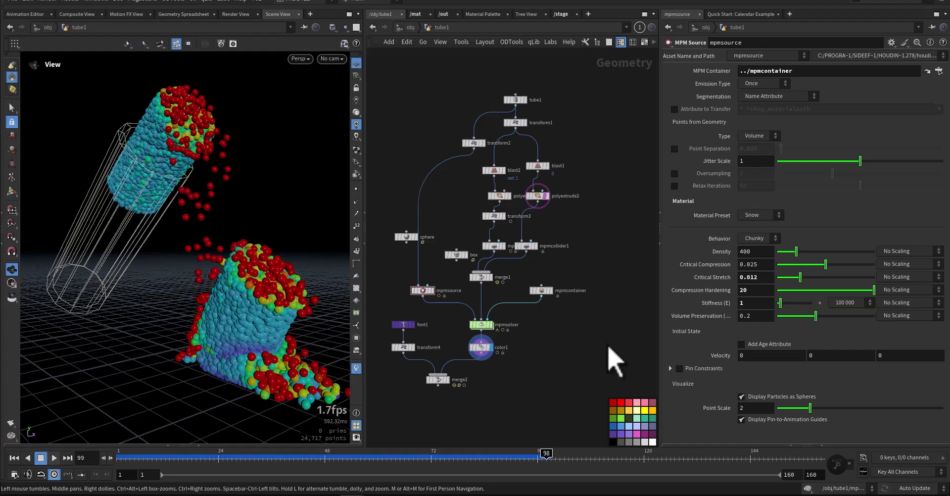
pyautogui.hotkey('ctrl', 'Up')
pyautogui.press('Up')
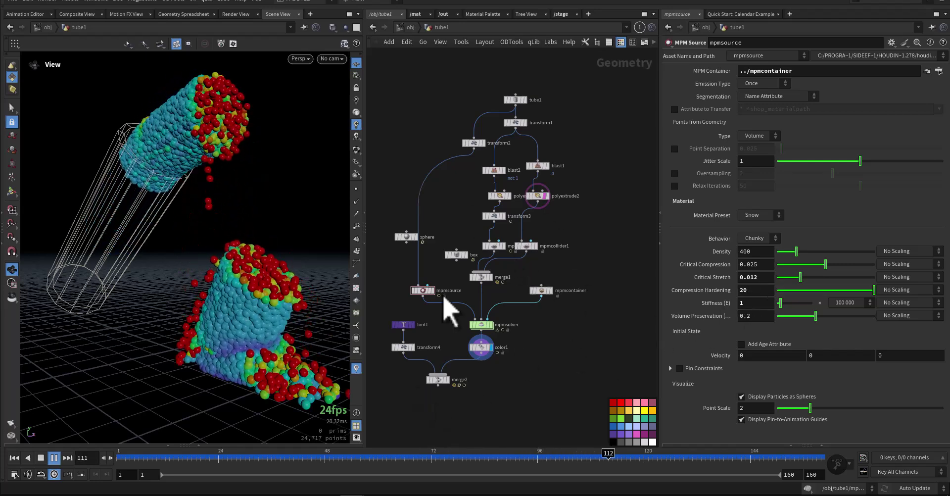
# Set the Stiffness multiplier to 1e+10, cancel the slow cook, and reopen the multiplier list
pyautogui.click(362, 453)
pyautogui.moveTo(362, 453); pyautogui.dragTo(140, 390)
pyautogui.click(869, 303)
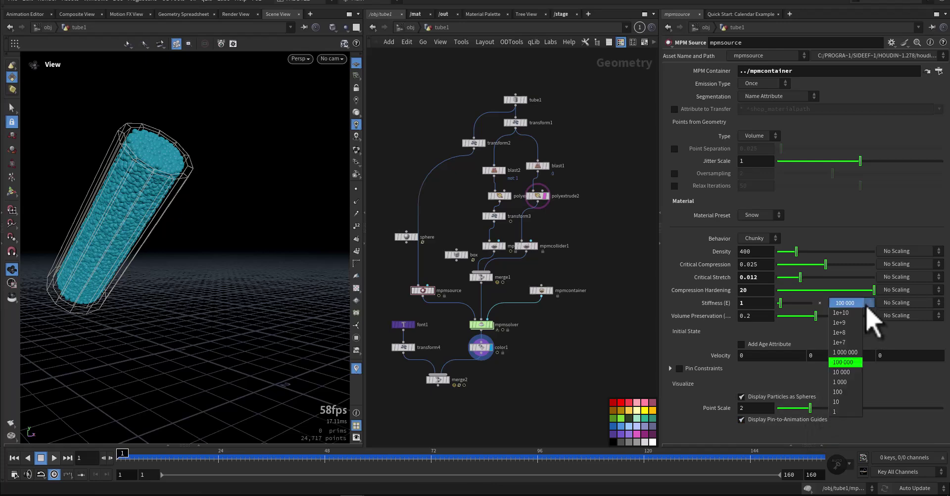
pyautogui.click(847, 313)
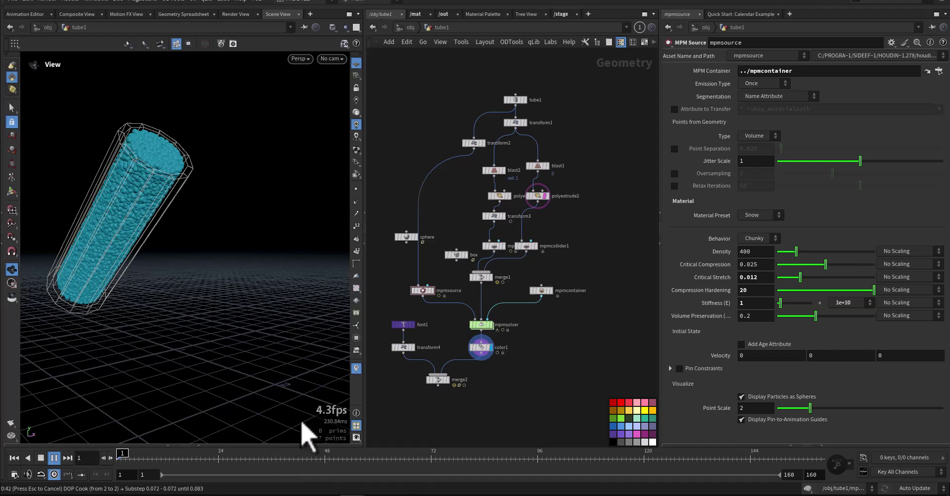
pyautogui.press('Escape')
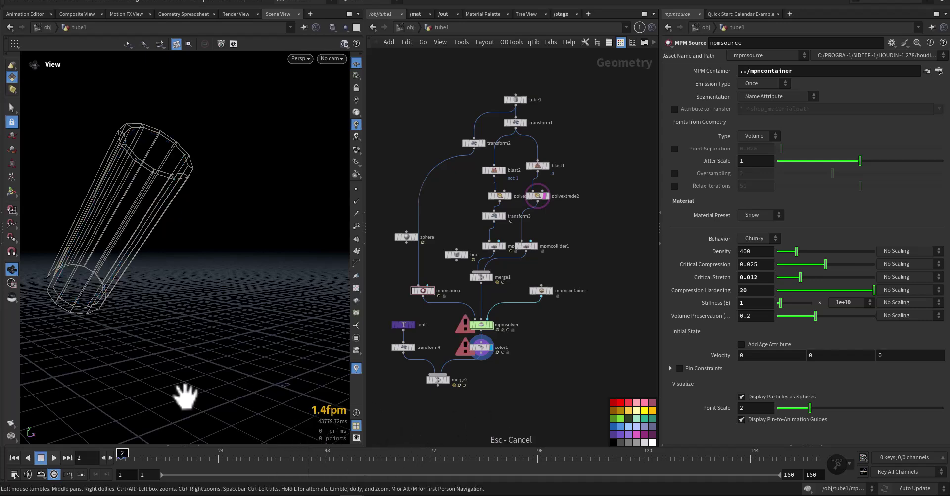
pyautogui.click(14, 458)
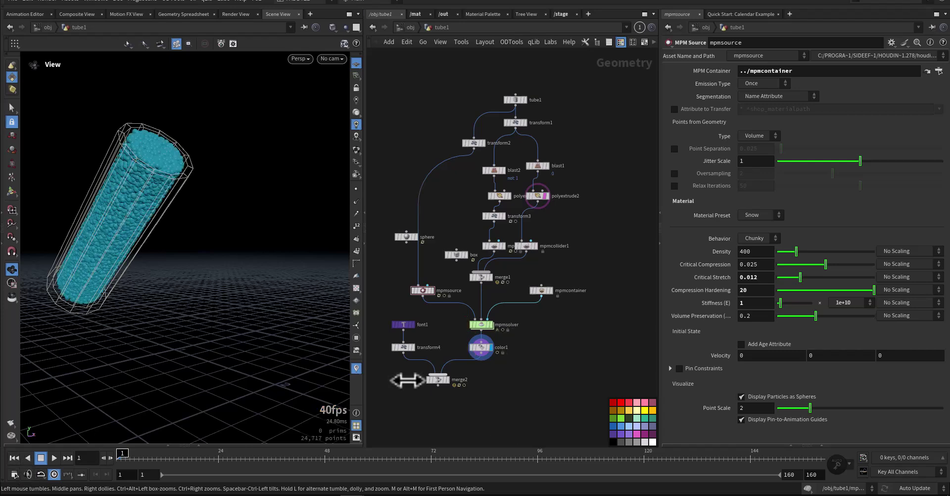
pyautogui.click(849, 302)
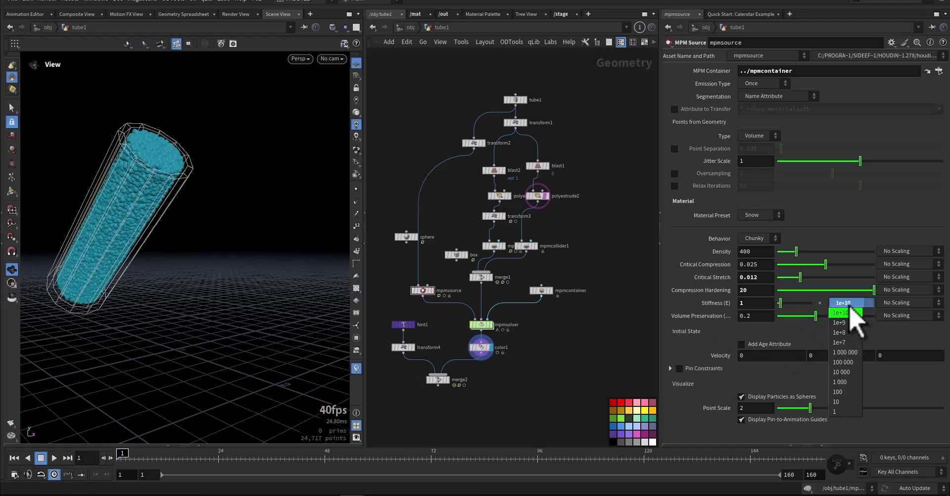
# Set the MPM Source Stiffness multiplier to 1 000 000
pyautogui.click(846, 352)
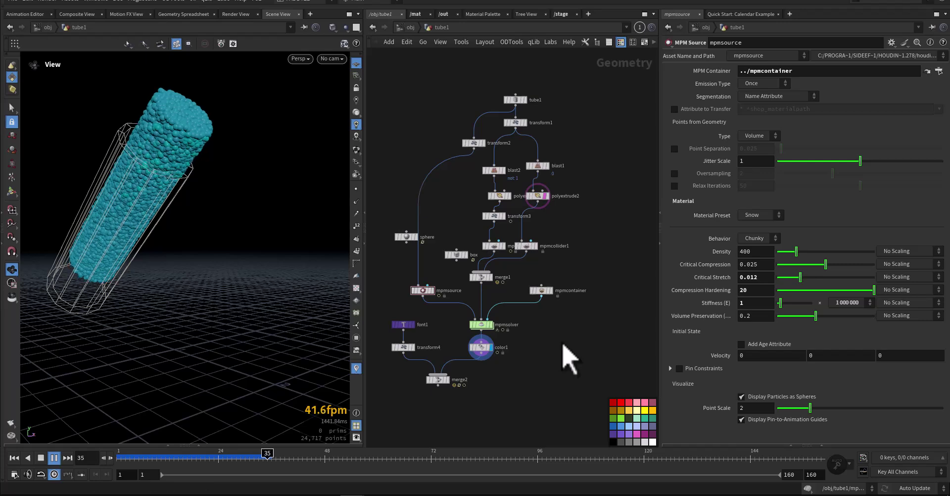
# Rewind to frame 1 and replay the stiff snow column simulation from the start
pyautogui.hotkey('ctrl', 'Up')
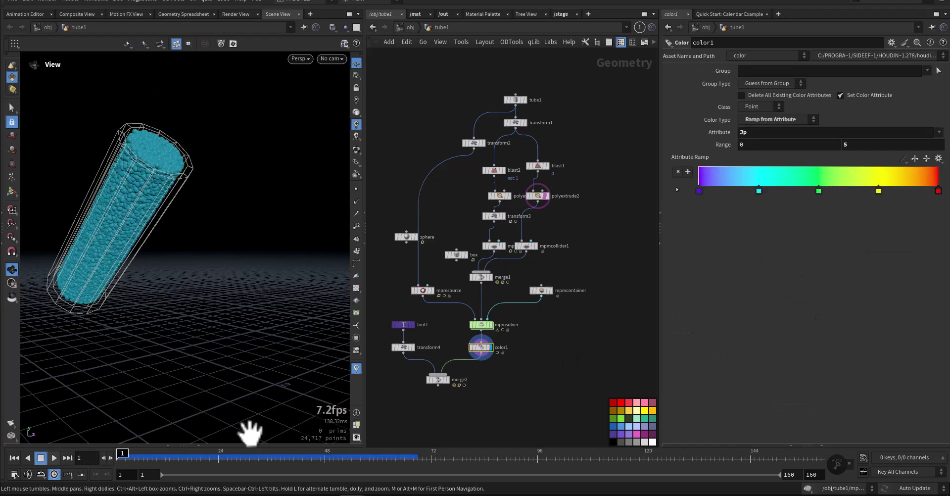
pyautogui.click(54, 458)
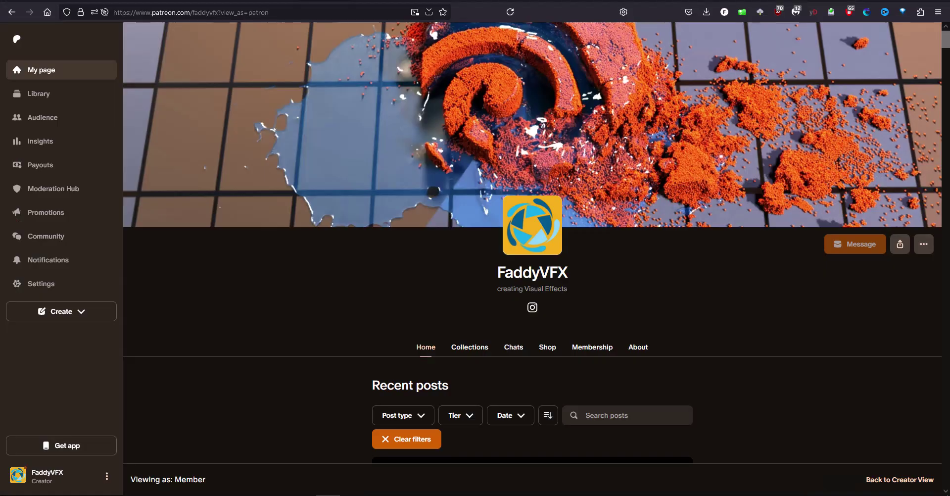
pyautogui.scroll(-1, 758, 337)
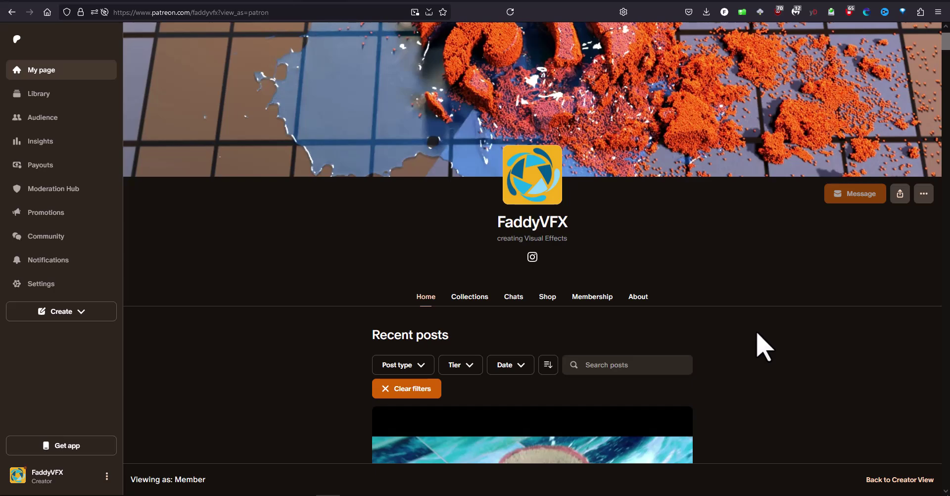
pyautogui.scroll(-4, 760, 346)
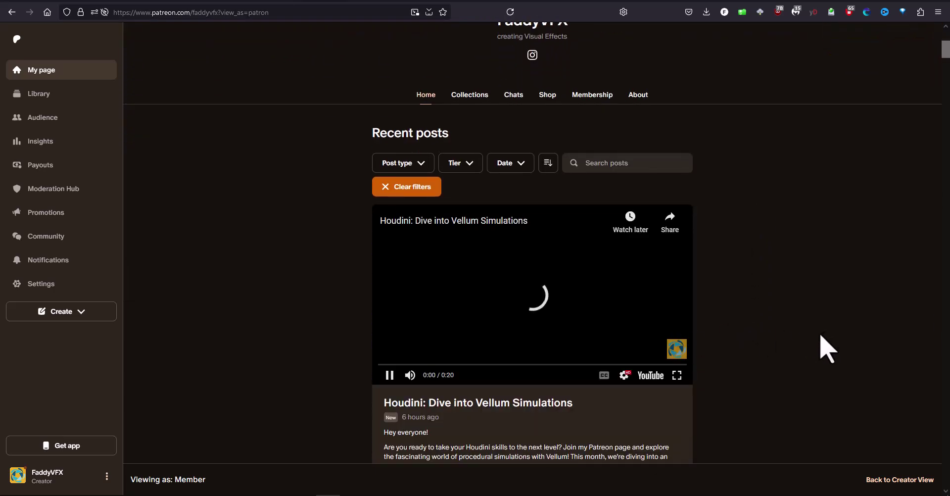
pyautogui.scroll(-1, 824, 349)
pyautogui.scroll(-4, 825, 350)
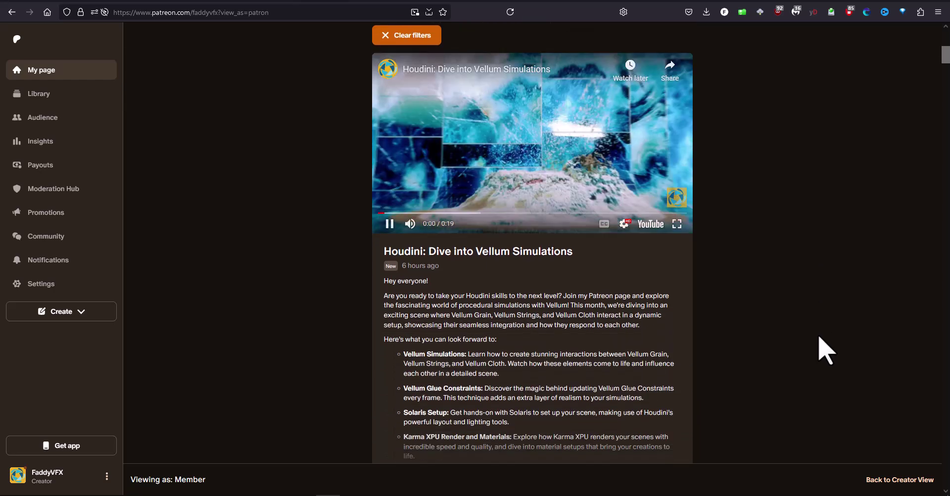
pyautogui.scroll(-7, 819, 336)
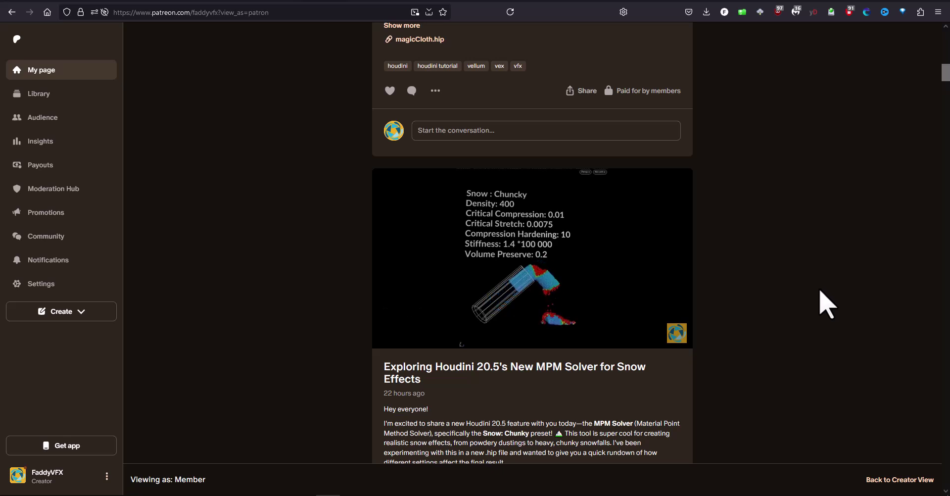
pyautogui.scroll(-1, 825, 306)
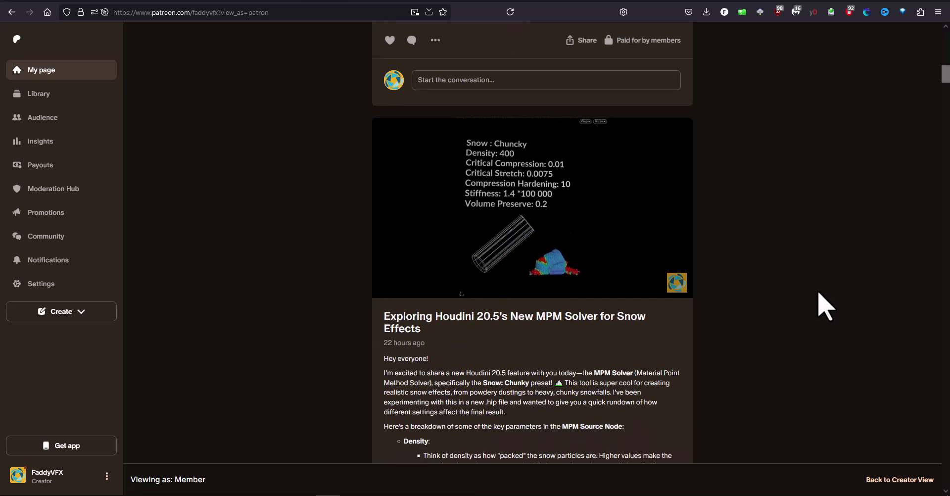
pyautogui.scroll(-3, 816, 295)
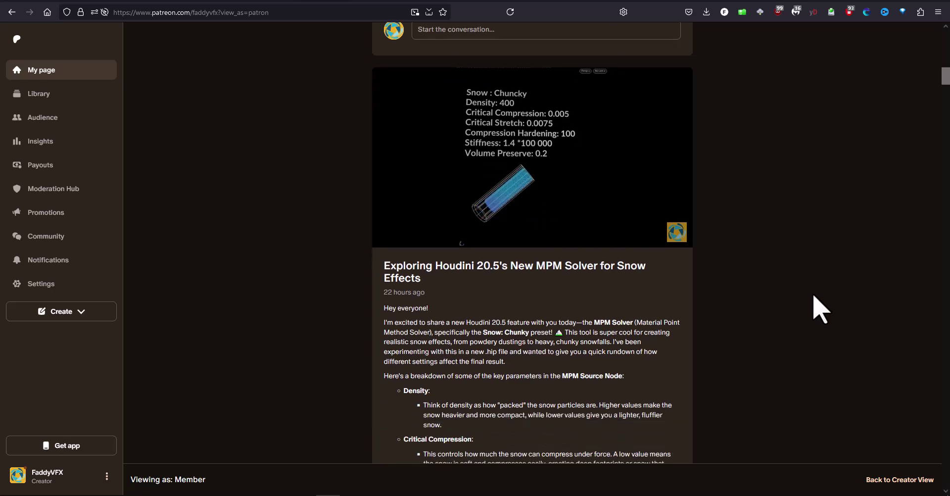
pyautogui.scroll(-2, 816, 312)
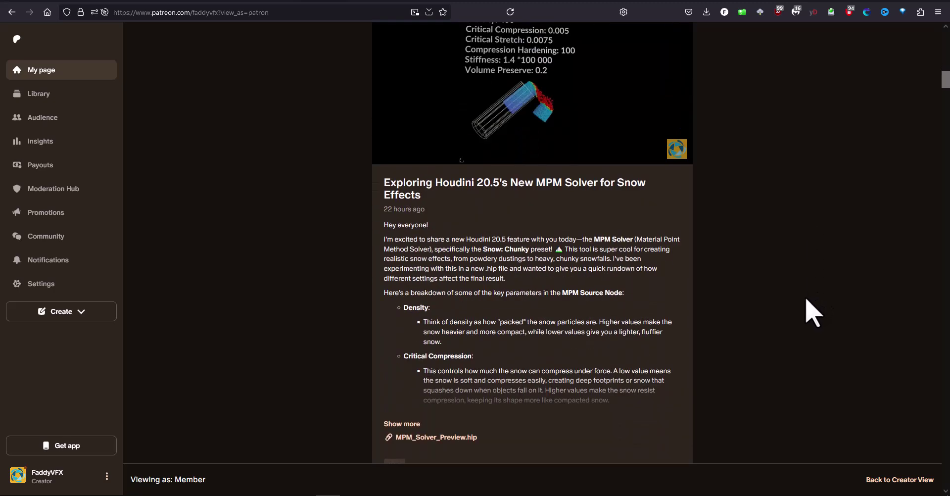
pyautogui.scroll(9, 814, 312)
pyautogui.scroll(10, 811, 311)
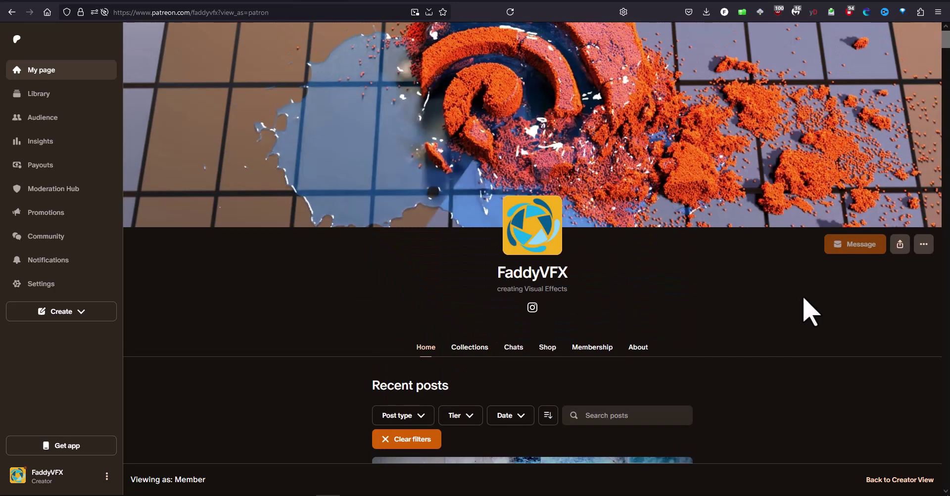